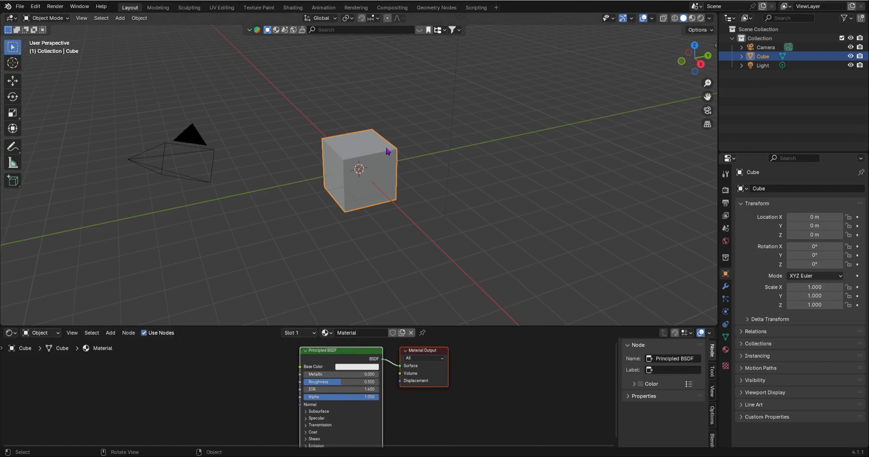
- Switch the 3D viewport to Material Preview shading and bring the cube into a closer view
{"action": "middle_click_drag", "start_coordinate": [391, 172], "coordinate": [341, 186]}
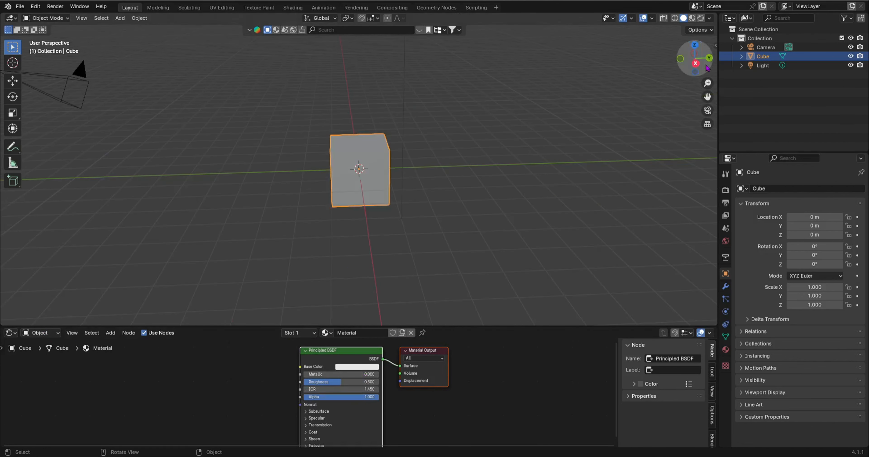
{"action": "left_click", "coordinate": [691, 18]}
{"action": "mouse_move", "coordinate": [365, 208]}
{"action": "middle_mouse_down"}
{"action": "mouse_move", "coordinate": [419, 202]}
{"action": "mouse_move", "coordinate": [361, 174]}
{"action": "middle_mouse_up"}
{"action": "scroll", "coordinate": [361, 174], "scroll_direction": "up", "scroll_amount": 5}
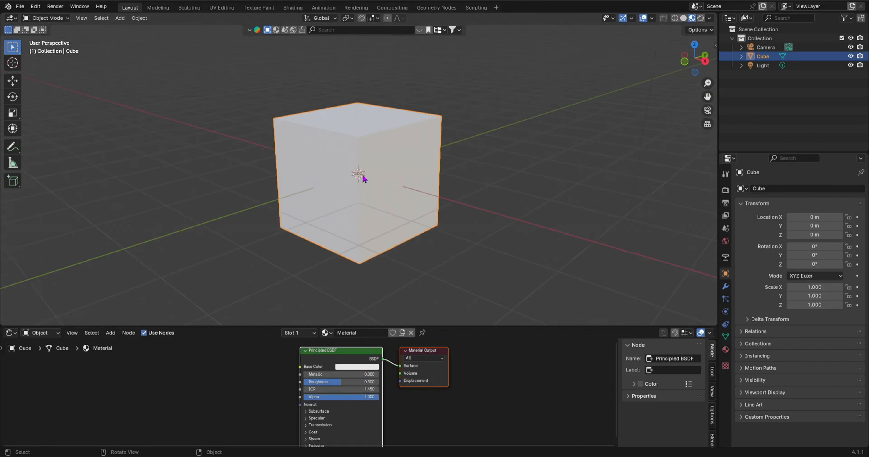
- Set the base color of the cube's material to red and lower its roughness
{"action": "left_click", "coordinate": [348, 367]}
{"action": "mouse_move", "coordinate": [368, 288]}
{"action": "left_mouse_down"}
{"action": "mouse_move", "coordinate": [361, 320]}
{"action": "mouse_move", "coordinate": [372, 318]}
{"action": "left_mouse_up"}
{"action": "mouse_move", "coordinate": [430, 208]}
{"action": "middle_mouse_down"}
{"action": "mouse_move", "coordinate": [408, 221]}
{"action": "mouse_move", "coordinate": [425, 218]}
{"action": "middle_mouse_up"}
{"action": "scroll", "coordinate": [420, 215], "scroll_direction": "down", "scroll_amount": 5}
{"action": "scroll", "coordinate": [409, 221], "scroll_direction": "up", "scroll_amount": 5}
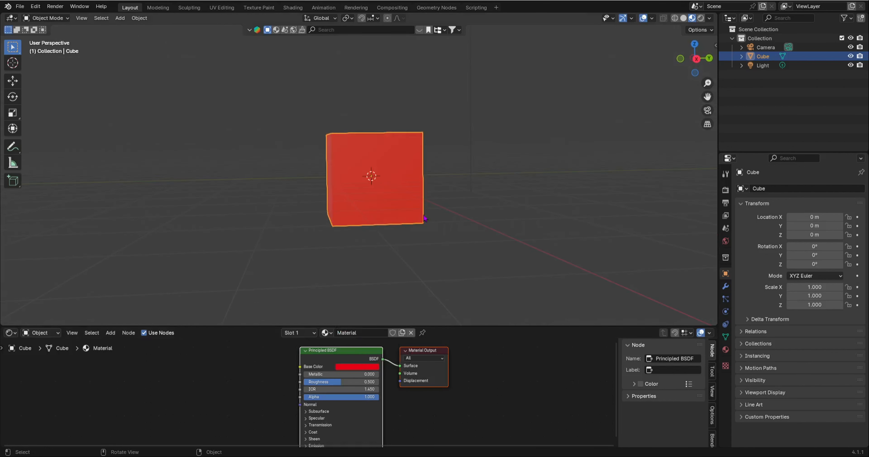
{"action": "mouse_move", "coordinate": [319, 381]}
{"action": "left_mouse_down"}
{"action": "mouse_move", "coordinate": [328, 382]}
{"action": "mouse_move", "coordinate": [304, 382]}
{"action": "left_mouse_up"}
{"action": "middle_click_drag", "start_coordinate": [378, 189], "coordinate": [326, 189]}
{"action": "scroll", "coordinate": [325, 390], "scroll_direction": "down", "scroll_amount": 4}
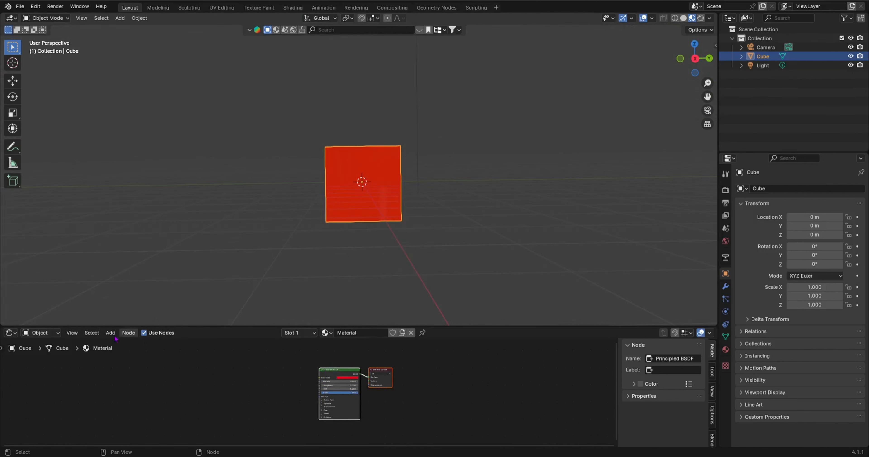
- Switch the shader editor from the object's material to the World shader nodes
{"action": "left_click", "coordinate": [50, 334]}
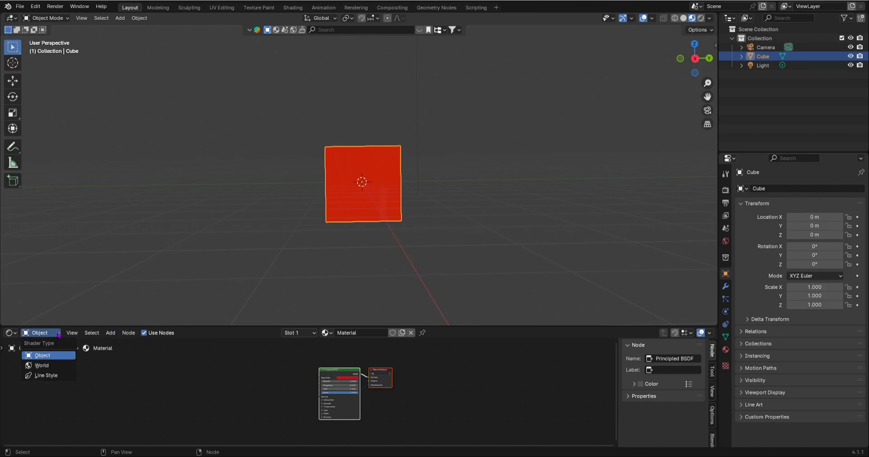
{"action": "left_click", "coordinate": [56, 366]}
{"action": "scroll", "coordinate": [433, 383], "scroll_direction": "up", "scroll_amount": 4}
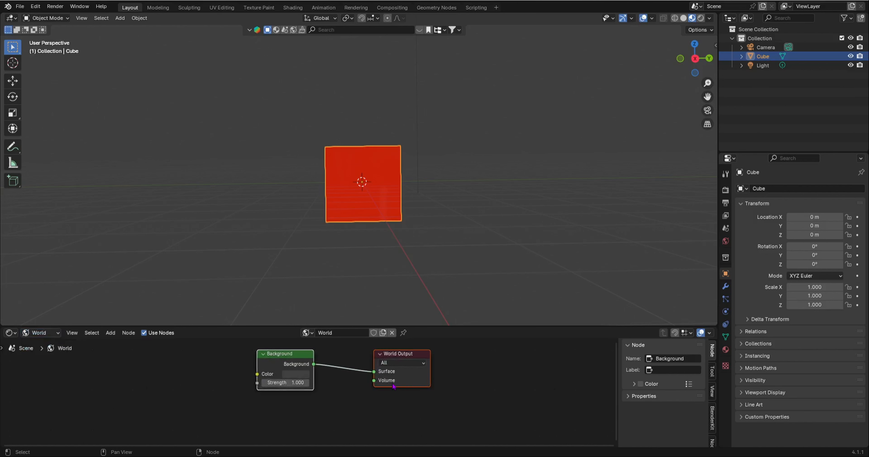
- Add a Sky Texture node linked to the Color input of the world's Background node
{"action": "scroll", "coordinate": [370, 387], "scroll_direction": "left", "scroll_amount": 3, "text": "ctrl"}
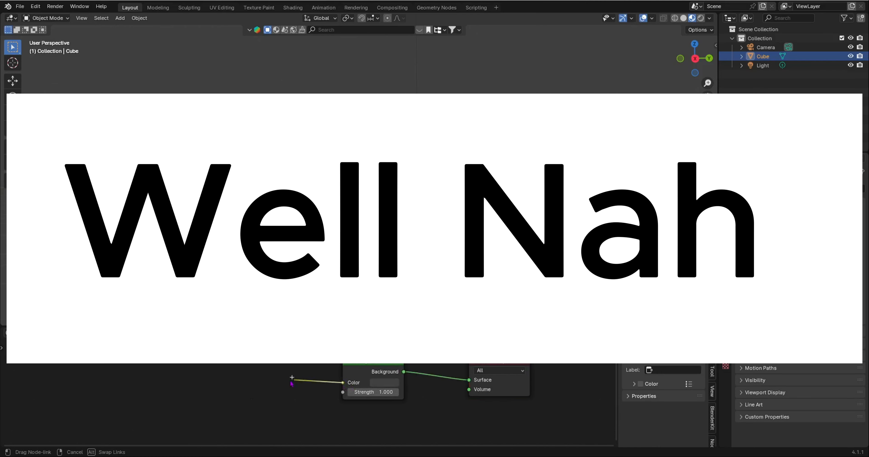
{"action": "key", "text": "shift+a"}
{"action": "type", "text": "sky"}
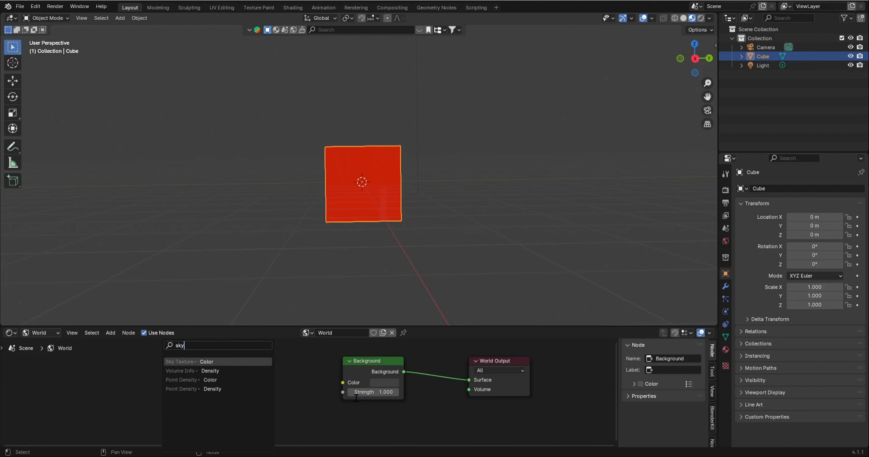
{"action": "key", "text": "Return"}
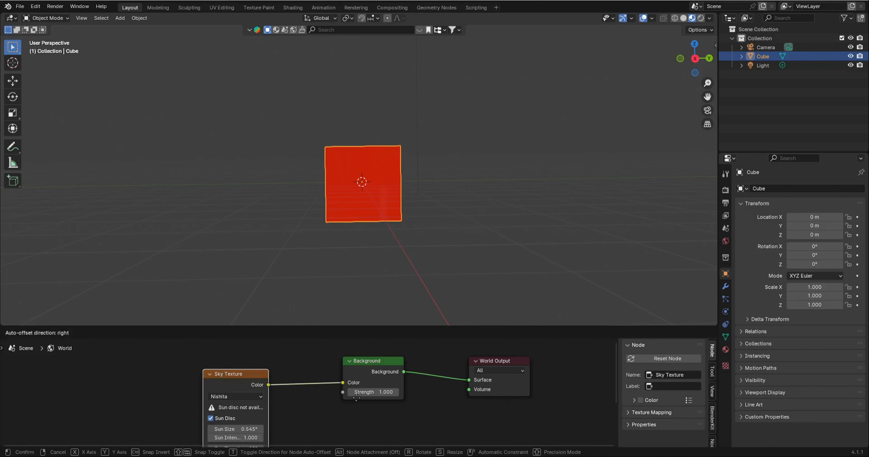
{"action": "left_click", "coordinate": [356, 398]}
{"action": "scroll", "coordinate": [246, 402], "scroll_direction": "up", "scroll_amount": 2}
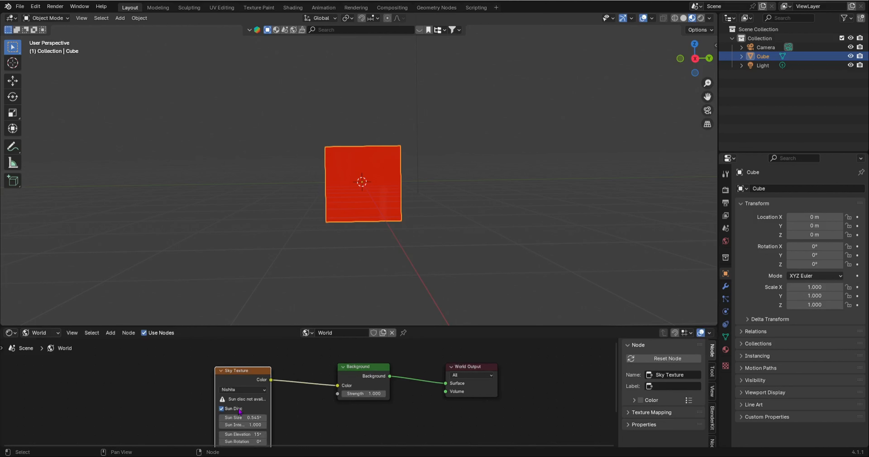
{"action": "middle_click_drag", "start_coordinate": [246, 402], "coordinate": [257, 394]}
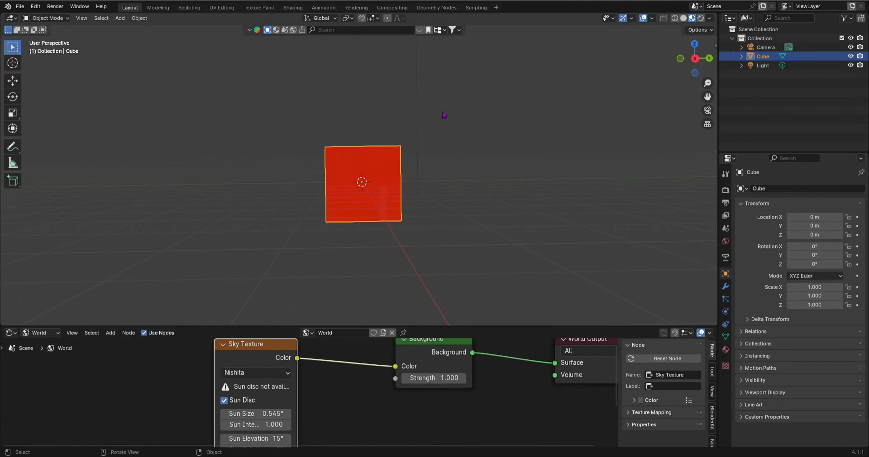
- Switch the 3D viewport to Rendered shading and examine the sky around the cube
{"action": "left_click", "coordinate": [702, 20]}
{"action": "scroll", "coordinate": [425, 234], "scroll_direction": "down", "scroll_amount": 3}
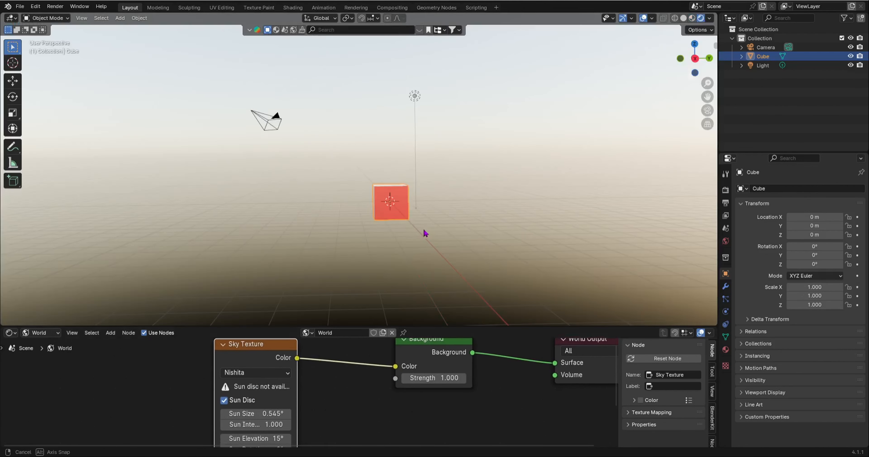
{"action": "mouse_move", "coordinate": [424, 234]}
{"action": "middle_mouse_down"}
{"action": "mouse_move", "coordinate": [435, 207]}
{"action": "mouse_move", "coordinate": [481, 162]}
{"action": "mouse_move", "coordinate": [576, 166]}
{"action": "mouse_move", "coordinate": [661, 215]}
{"action": "mouse_move", "coordinate": [470, 236]}
{"action": "mouse_move", "coordinate": [413, 197]}
{"action": "mouse_move", "coordinate": [390, 196]}
{"action": "mouse_move", "coordinate": [405, 189]}
{"action": "middle_mouse_up"}
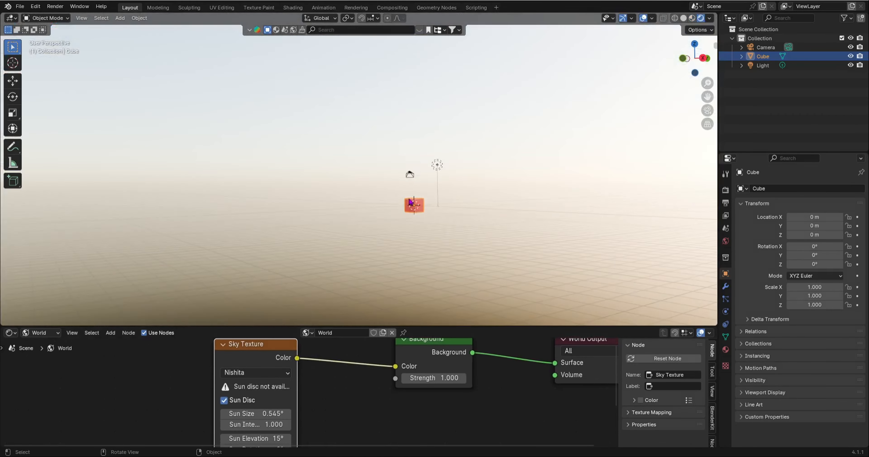
{"action": "scroll", "coordinate": [372, 217], "scroll_direction": "up", "scroll_amount": 5}
{"action": "middle_click_drag", "start_coordinate": [382, 216], "coordinate": [386, 195]}
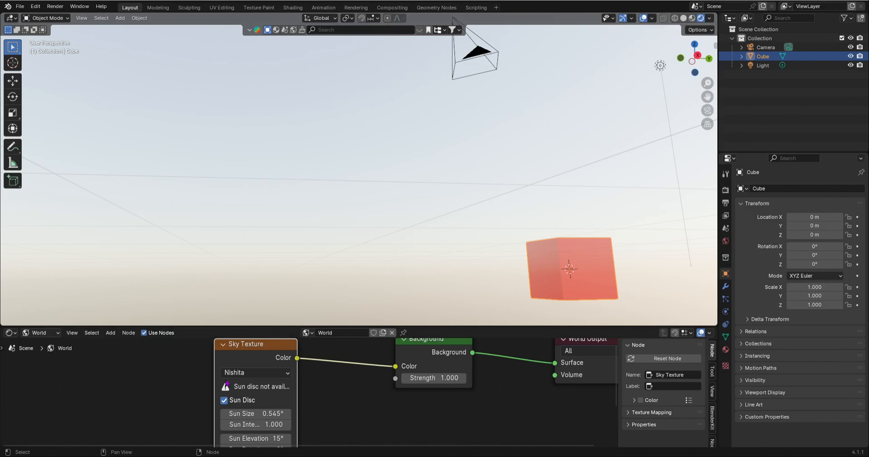
{"action": "mouse_move", "coordinate": [232, 391]}
{"action": "left_mouse_down"}
{"action": "mouse_move", "coordinate": [247, 391]}
{"action": "mouse_move", "coordinate": [240, 391]}
{"action": "left_mouse_up"}
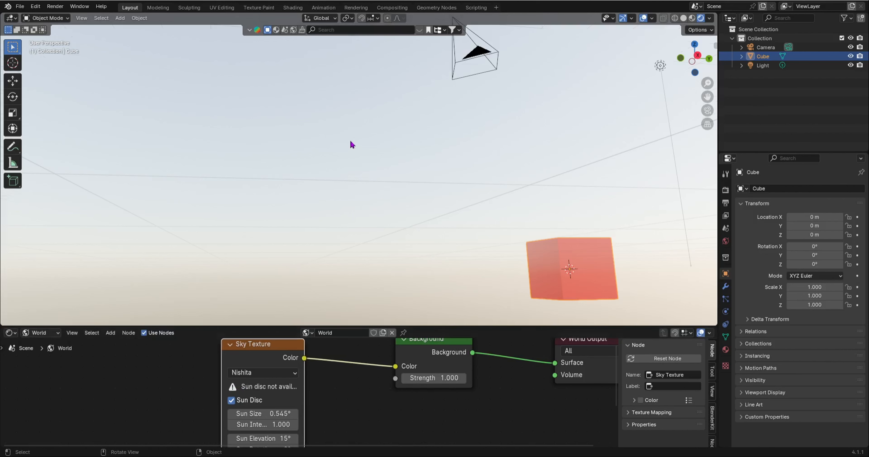
{"action": "middle_click_drag", "start_coordinate": [351, 146], "coordinate": [349, 184]}
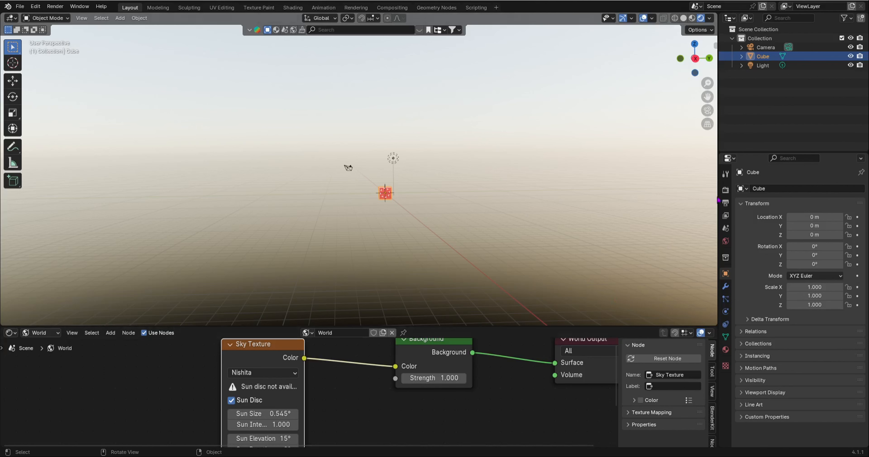
- Change the scene's render engine to Cycles and inspect the cube under the sky lighting
{"action": "left_click", "coordinate": [726, 190]}
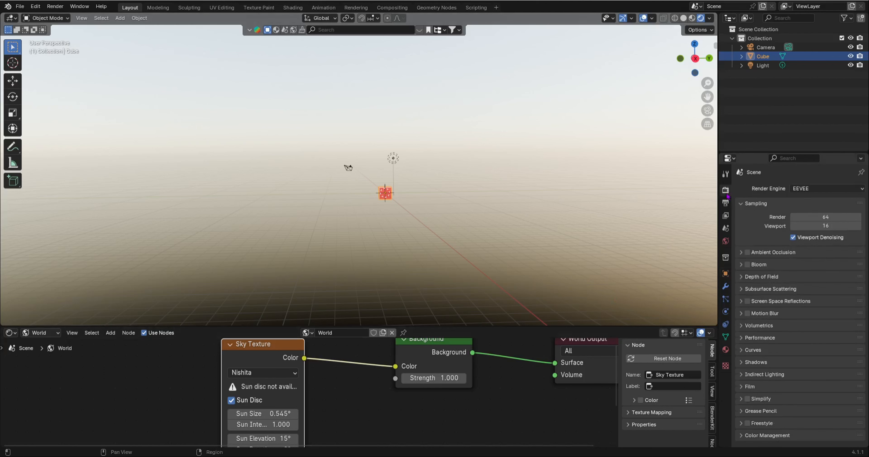
{"action": "left_click", "coordinate": [809, 192]}
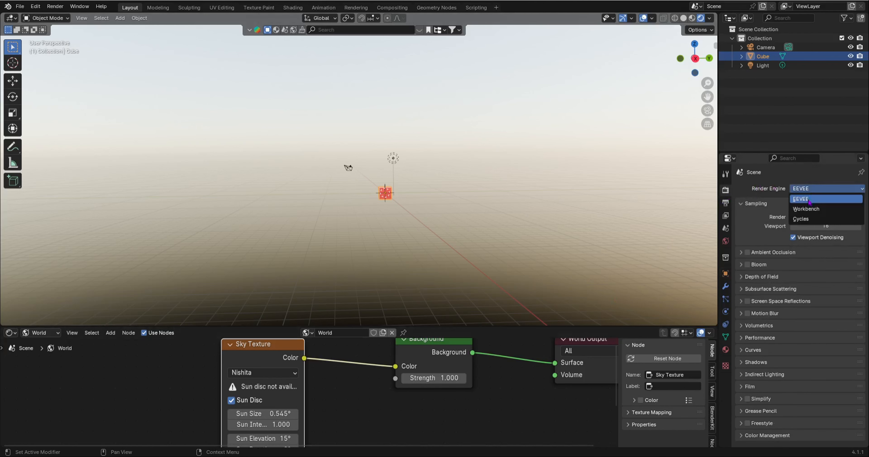
{"action": "left_click", "coordinate": [810, 219]}
{"action": "scroll", "coordinate": [392, 170], "scroll_direction": "up", "scroll_amount": 3}
{"action": "middle_click_drag", "start_coordinate": [394, 173], "coordinate": [464, 178]}
{"action": "scroll", "coordinate": [484, 168], "scroll_direction": "up", "scroll_amount": 3}
{"action": "scroll", "coordinate": [264, 401], "scroll_direction": "down", "scroll_amount": 4}
- Reduce the Sky Texture's Sun Intensity to 0 and look at the sun disc in the sky
{"action": "middle_click_drag", "start_coordinate": [265, 407], "coordinate": [266, 396]}
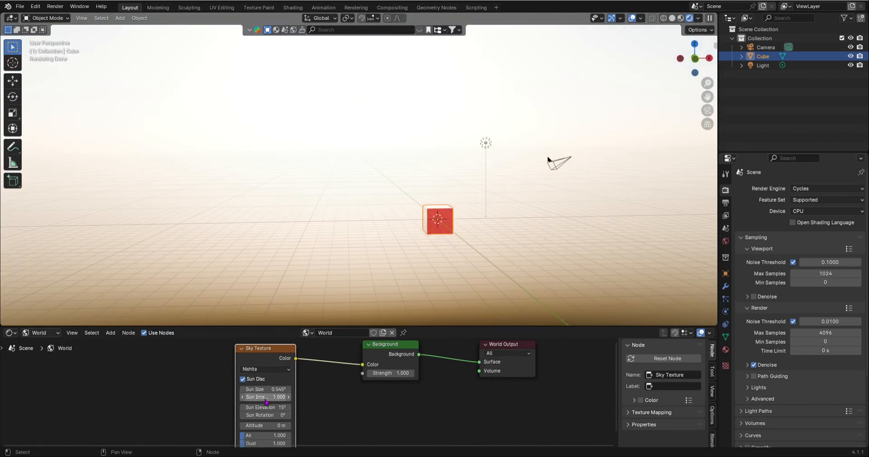
{"action": "left_click_drag", "start_coordinate": [266, 397], "coordinate": [243, 397]}
{"action": "middle_click_drag", "start_coordinate": [368, 306], "coordinate": [444, 178]}
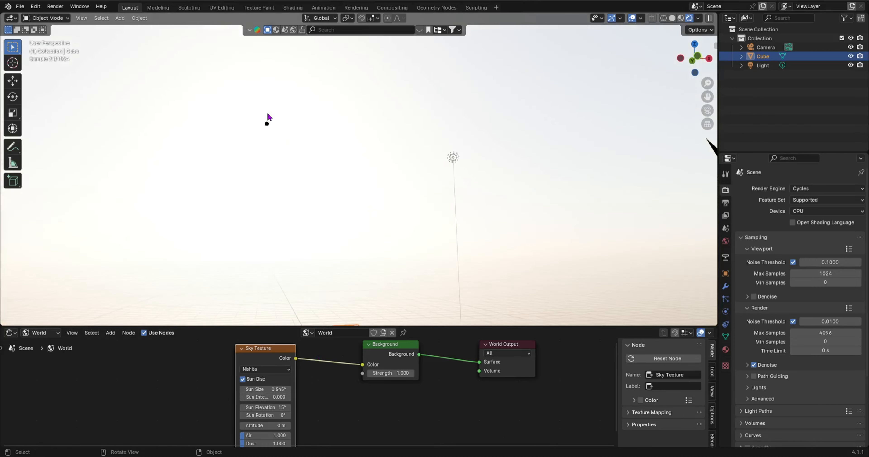
{"action": "middle_click_drag", "start_coordinate": [293, 177], "coordinate": [312, 229]}
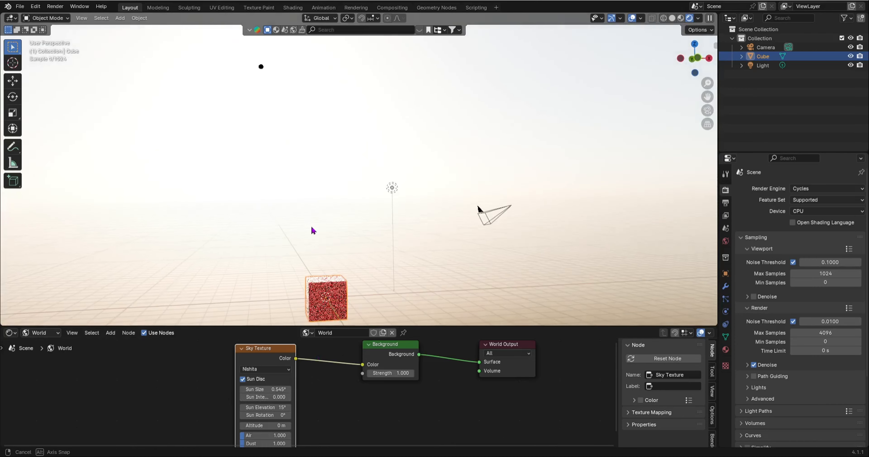
- Enlarge the sun disc by setting the Sky Texture's Sun Size to about 6.64°
{"action": "left_click_drag", "start_coordinate": [263, 389], "coordinate": [304, 388]}
{"action": "scroll", "coordinate": [250, 152], "scroll_direction": "down", "scroll_amount": 2}
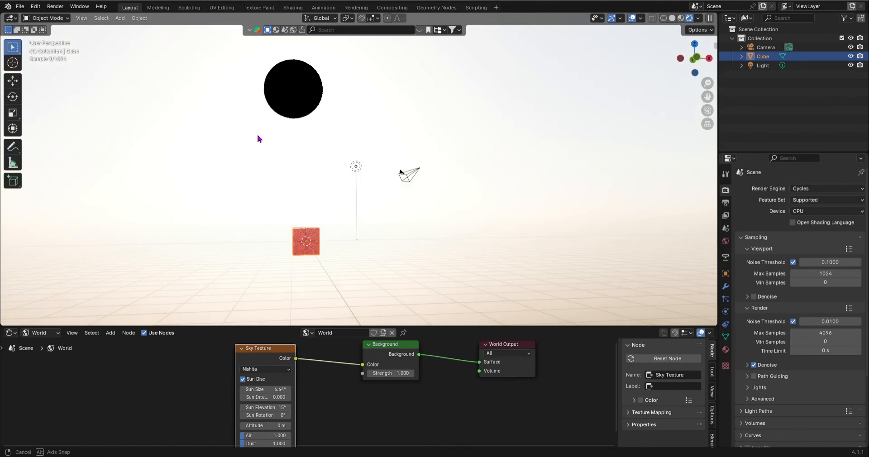
{"action": "scroll", "coordinate": [267, 390], "scroll_direction": "down", "scroll_amount": 3}
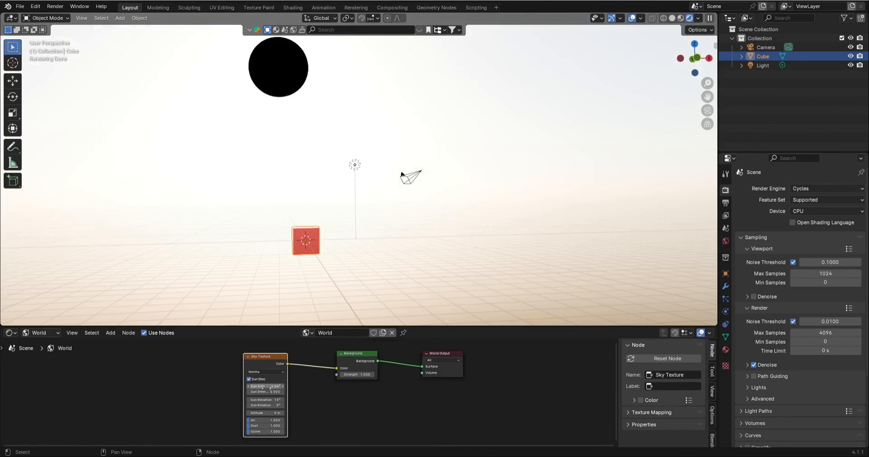
- Set the Sky Texture's Sun Elevation to about 1.2° and Sun Rotation to about -4.1°
{"action": "scroll", "coordinate": [291, 399], "scroll_direction": "up", "scroll_amount": 4}
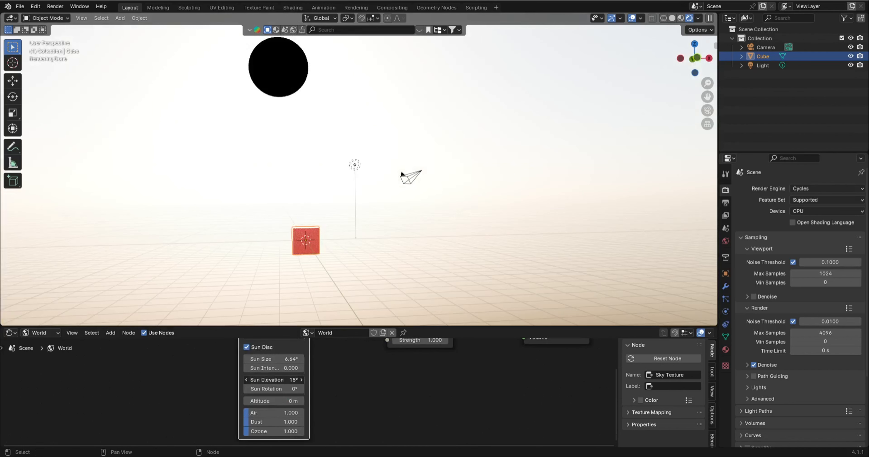
{"action": "mouse_move", "coordinate": [290, 379]}
{"action": "left_mouse_down"}
{"action": "mouse_move", "coordinate": [262, 379]}
{"action": "mouse_move", "coordinate": [287, 389]}
{"action": "mouse_move", "coordinate": [277, 389]}
{"action": "left_mouse_up"}
{"action": "scroll", "coordinate": [290, 285], "scroll_direction": "up", "scroll_amount": 2}
{"action": "middle_click_drag", "start_coordinate": [289, 285], "coordinate": [282, 283]}
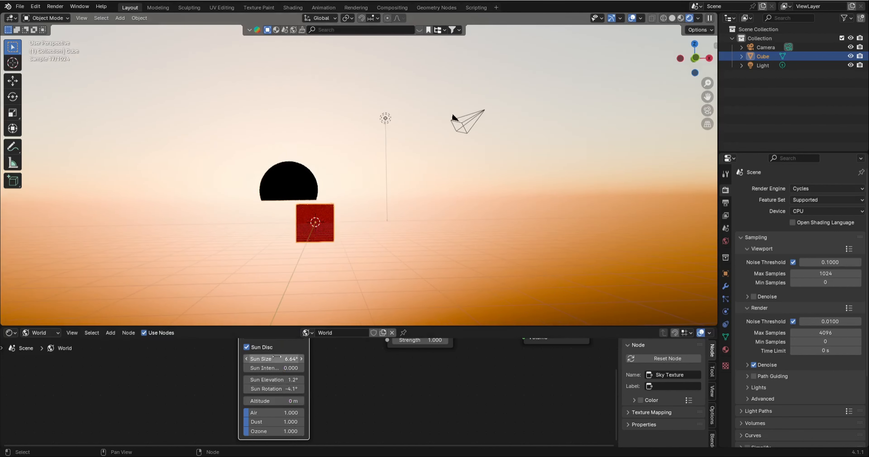
- Set the Sky Texture's Sun Intensity to 0.4 and check the sun behind the cube
{"action": "left_click_drag", "start_coordinate": [275, 367], "coordinate": [277, 367]}
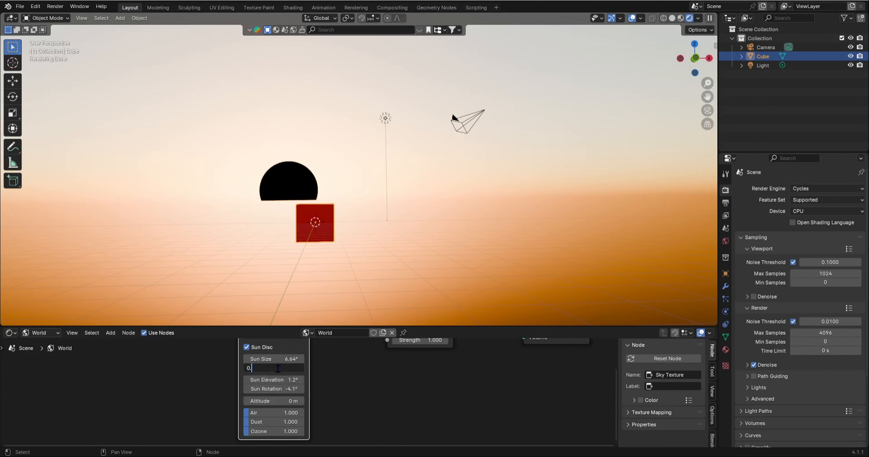
{"action": "type", "text": "0.4"}
{"action": "key", "text": "Return"}
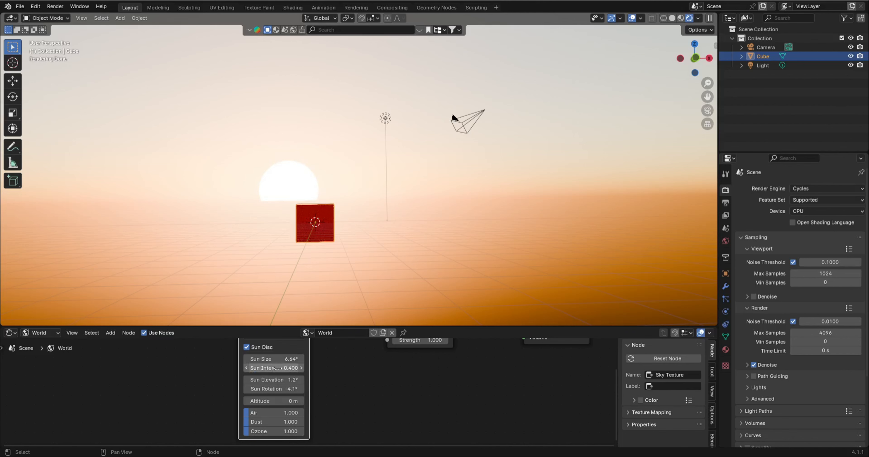
{"action": "left_click", "coordinate": [278, 368]}
{"action": "left_click", "coordinate": [347, 395]}
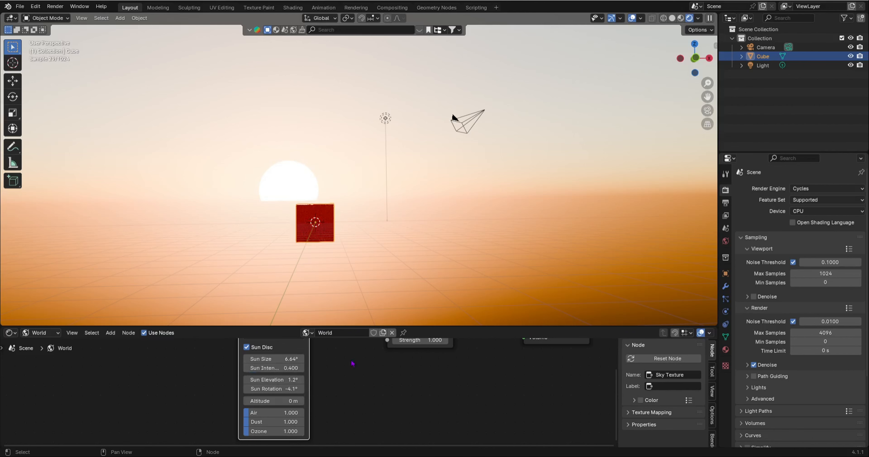
{"action": "middle_click_drag", "start_coordinate": [394, 180], "coordinate": [289, 314]}
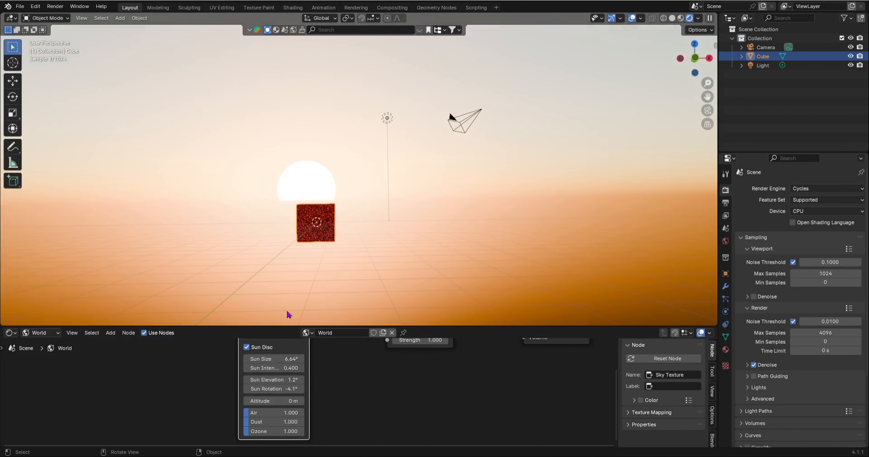
- Set the Sky Texture's Sun Intensity to 0.25
{"action": "left_click", "coordinate": [292, 369]}
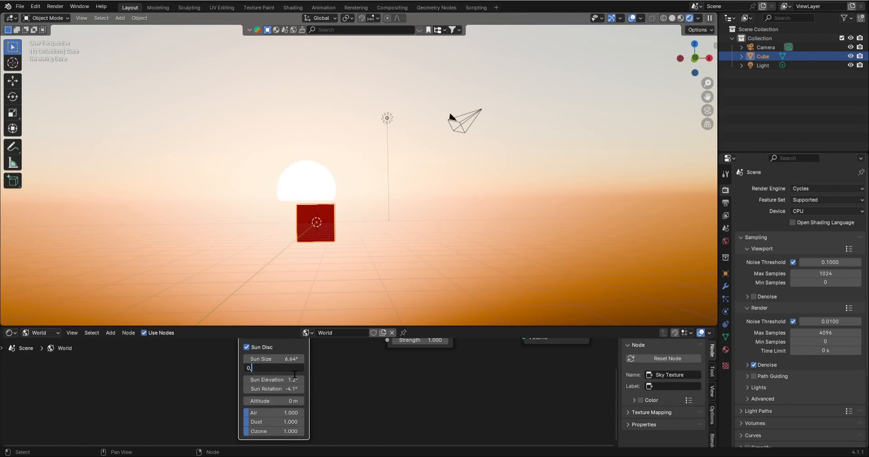
{"action": "type", "text": "0.25"}
{"action": "key", "text": "Return"}
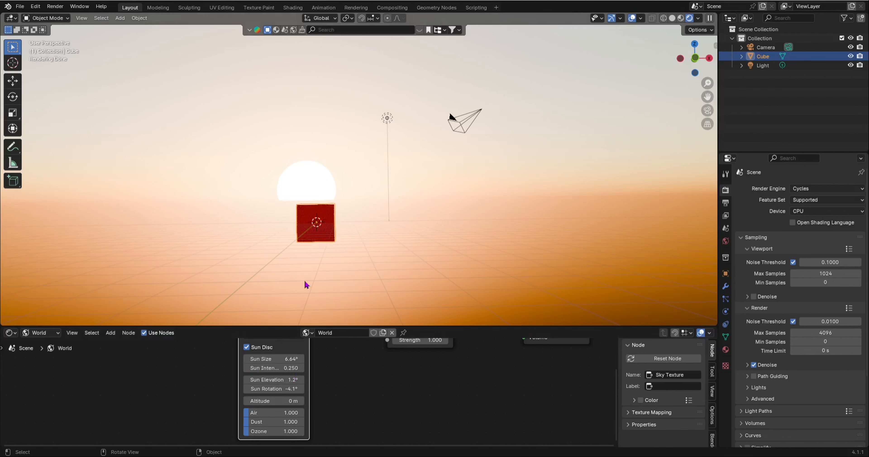
- Add a mesh plane at the cube and scale it up about 4.3 times
{"action": "middle_click_drag", "start_coordinate": [346, 290], "coordinate": [351, 215]}
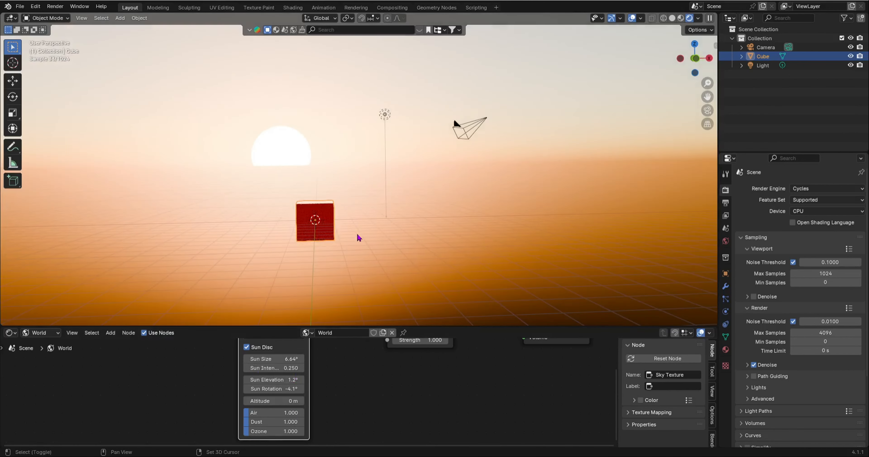
{"action": "key", "text": "shift+a"}
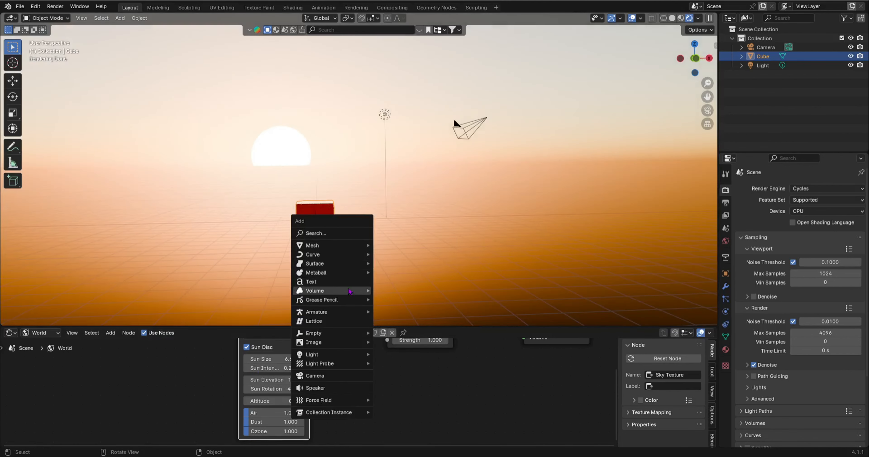
{"action": "mouse_move", "coordinate": [350, 244]}
{"action": "left_click", "coordinate": [392, 245]}
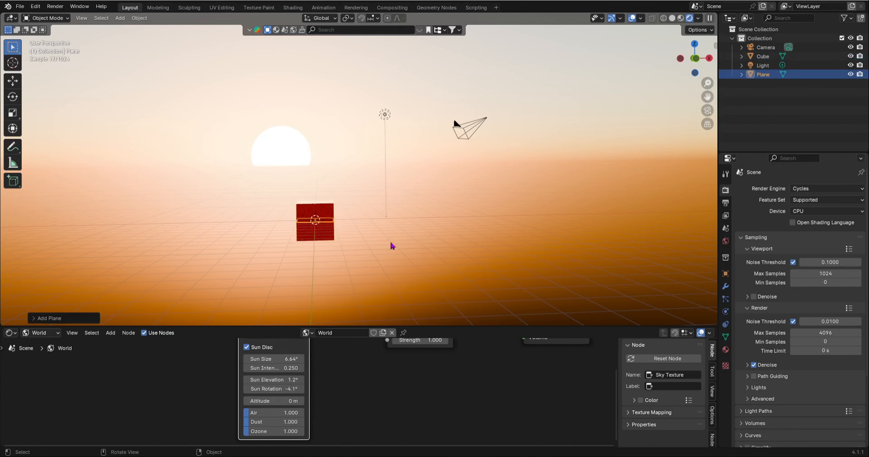
{"action": "key", "text": "s"}
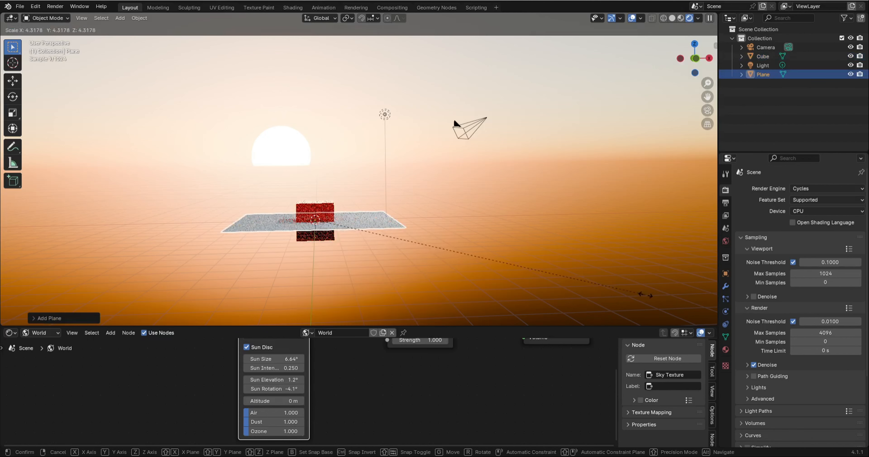
{"action": "left_click", "coordinate": [601, 299]}
- Lower the plane along the global Z axis to the base of the cube
{"action": "key", "text": "g"}
{"action": "key", "text": "z"}
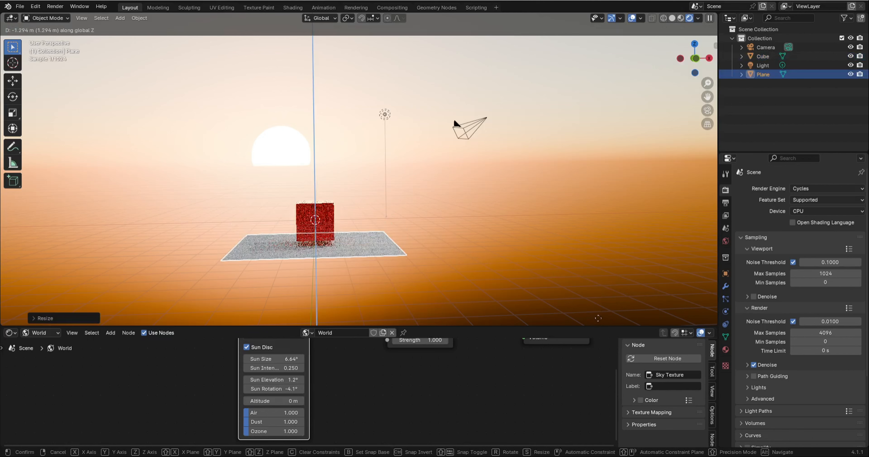
{"action": "left_click", "coordinate": [597, 313]}
- Frame the cube and plane with the sun behind them and align the camera to that view
{"action": "scroll", "coordinate": [380, 239], "scroll_direction": "up", "scroll_amount": 5}
{"action": "middle_click_drag", "start_coordinate": [439, 241], "coordinate": [411, 243]}
{"action": "scroll", "coordinate": [412, 243], "scroll_direction": "down", "scroll_amount": 5}
{"action": "mouse_move", "coordinate": [352, 252]}
{"action": "middle_mouse_down"}
{"action": "mouse_move", "coordinate": [316, 244]}
{"action": "mouse_move", "coordinate": [348, 241]}
{"action": "middle_mouse_up"}
{"action": "scroll", "coordinate": [340, 250], "scroll_direction": "down", "scroll_amount": 5}
{"action": "scroll", "coordinate": [317, 243], "scroll_direction": "up", "scroll_amount": 3}
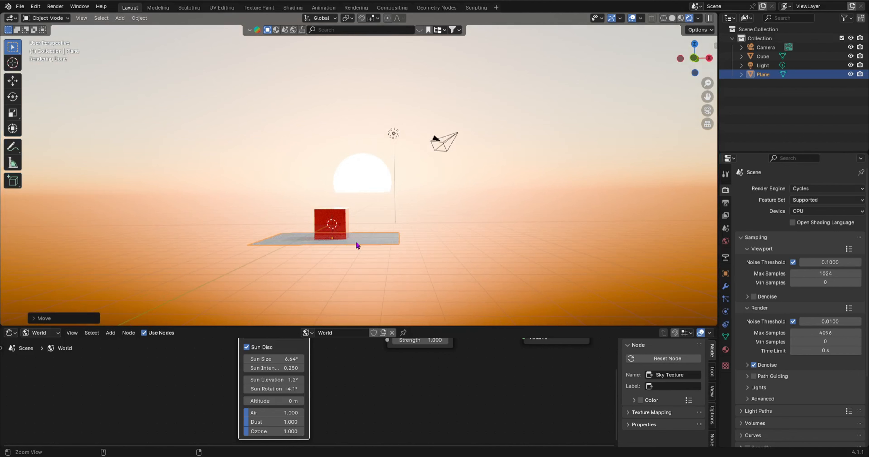
{"action": "key", "text": "ctrl+alt+KP_0"}
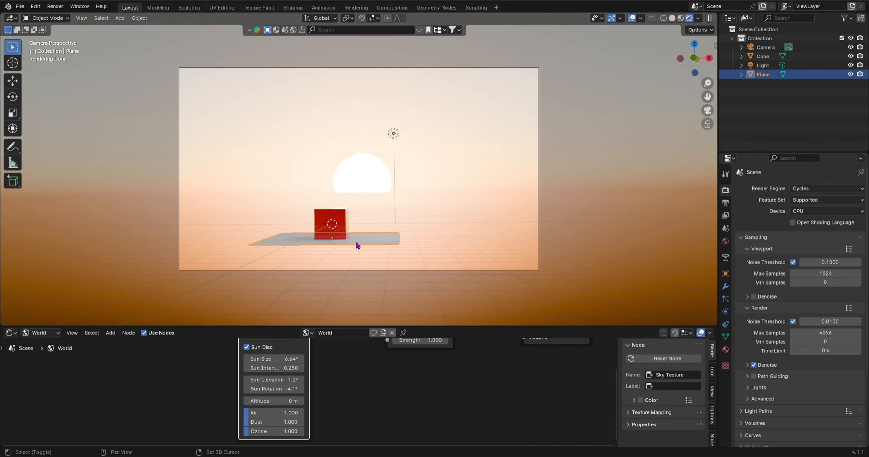
- Reposition the camera with walk navigation, closer to the cube and plane, with the sun beside the cube
{"action": "key", "text": "shift+grave"}
{"action": "key", "text": "w"}
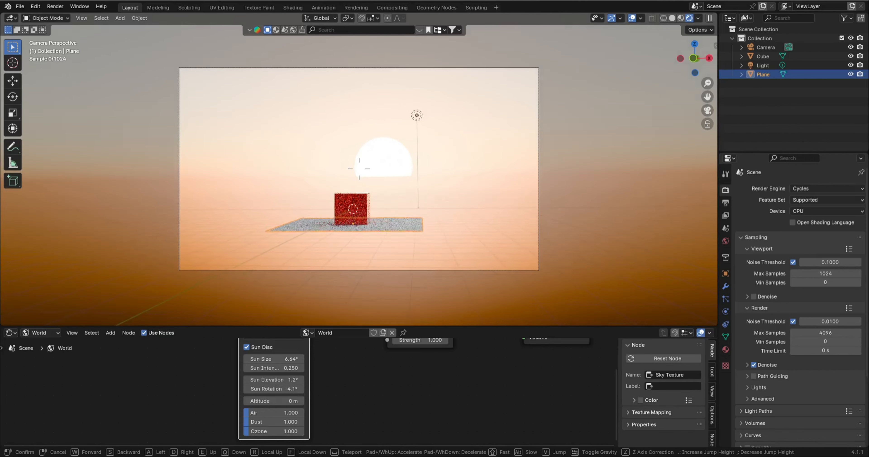
{"action": "key", "text": "a"}
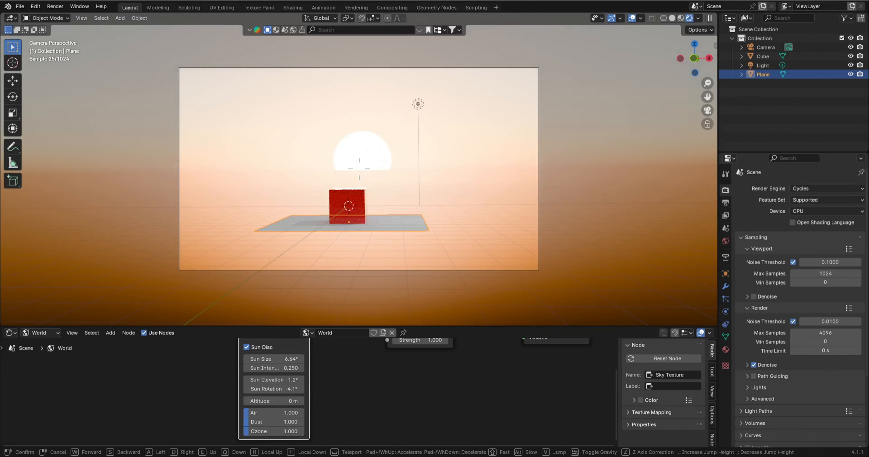
{"action": "key", "text": "w"}
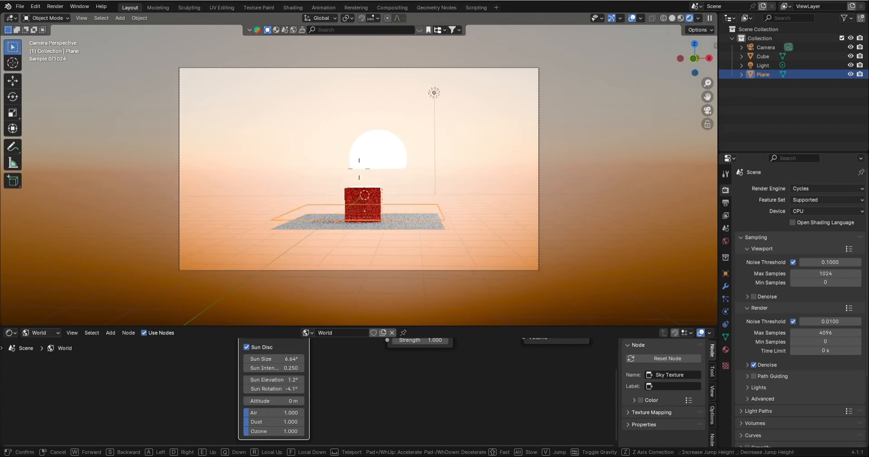
{"action": "key", "text": "w"}
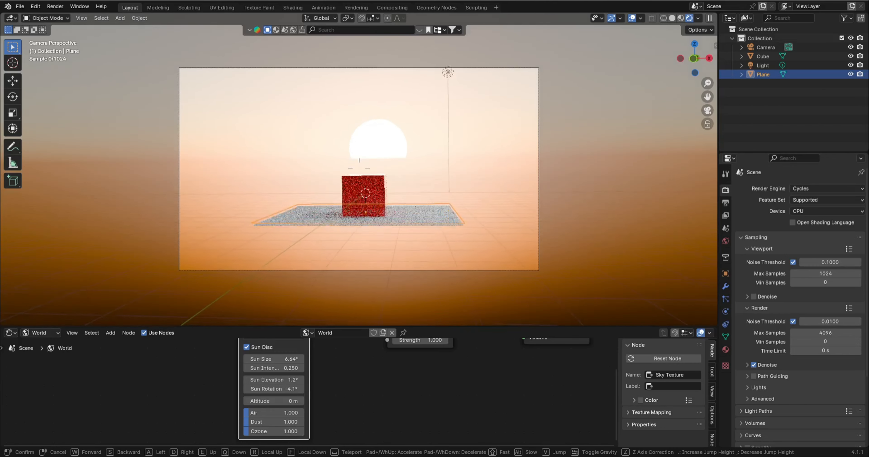
{"action": "key", "text": "a"}
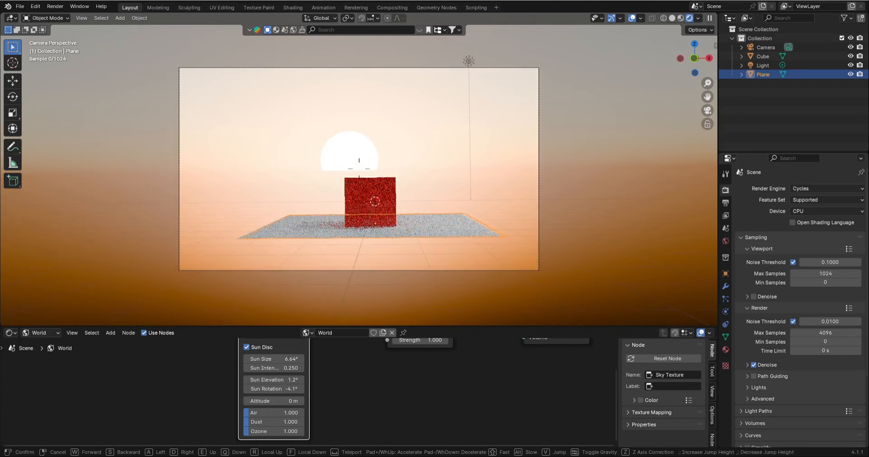
{"action": "key", "text": "q"}
{"action": "key", "text": "a"}
{"action": "key", "text": "a"}
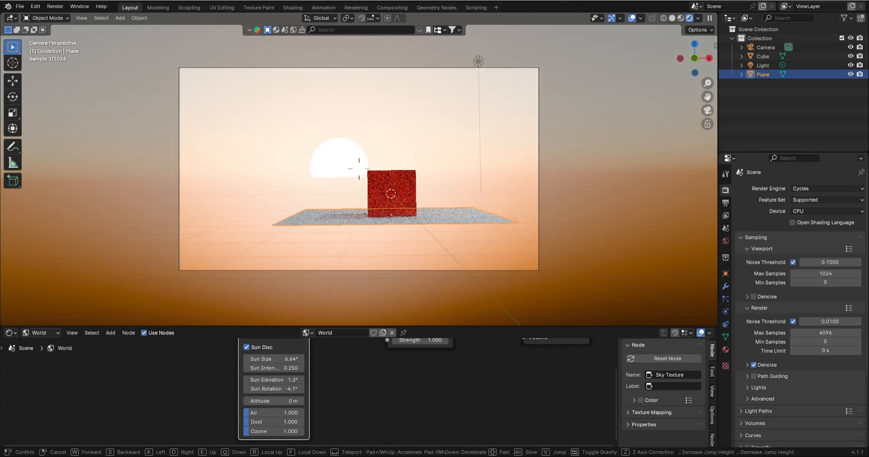
{"action": "key", "text": "w"}
{"action": "left_click", "coordinate": [355, 240]}
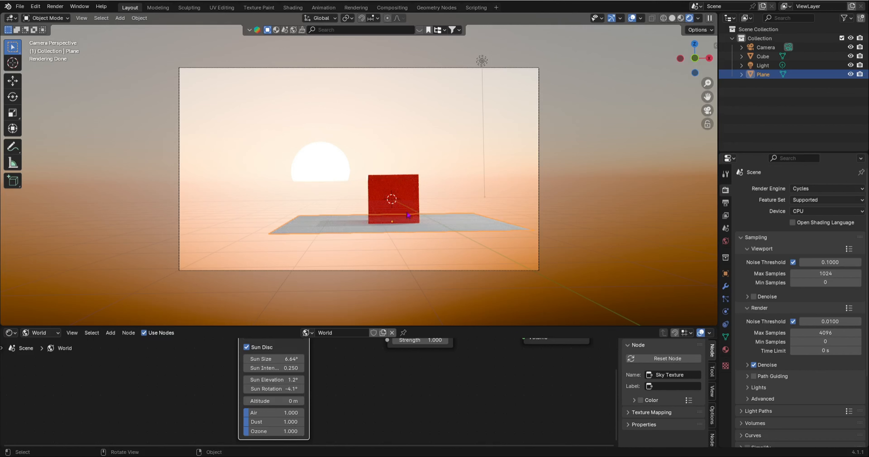
- Render the camera image to check the sunset lighting, and close the render window
{"action": "scroll", "coordinate": [462, 205], "scroll_direction": "down", "scroll_amount": 5}
{"action": "middle_click_drag", "start_coordinate": [508, 197], "coordinate": [448, 217]}
{"action": "scroll", "coordinate": [451, 212], "scroll_direction": "down", "scroll_amount": 3}
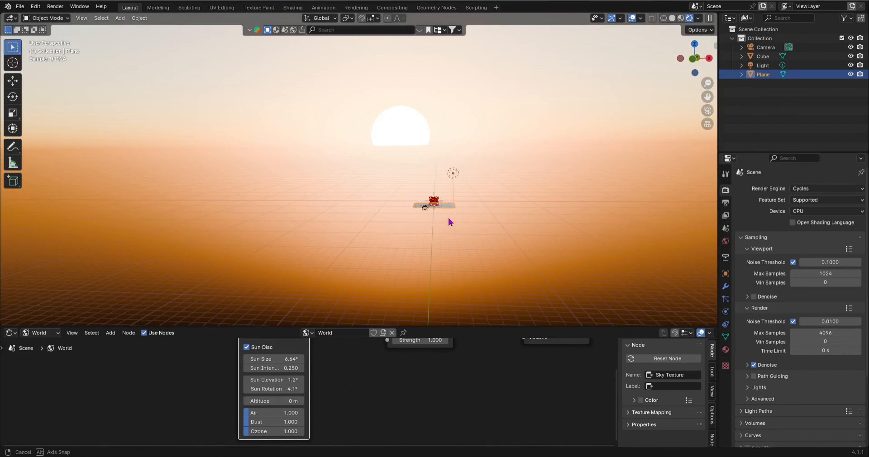
{"action": "left_click", "coordinate": [50, 6]}
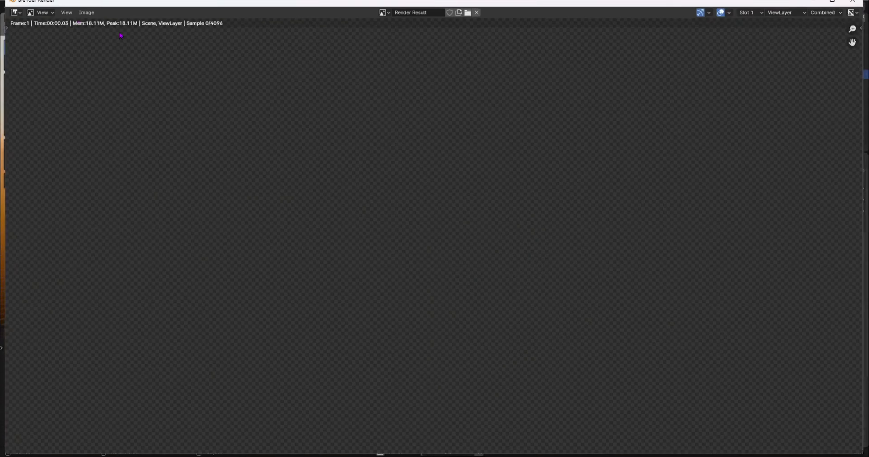
{"action": "left_click", "coordinate": [67, 17]}
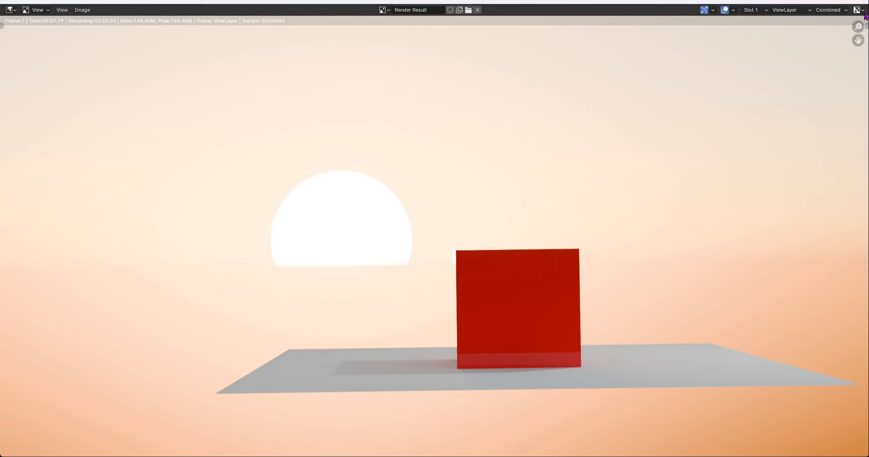
{"action": "left_click", "coordinate": [860, 1]}
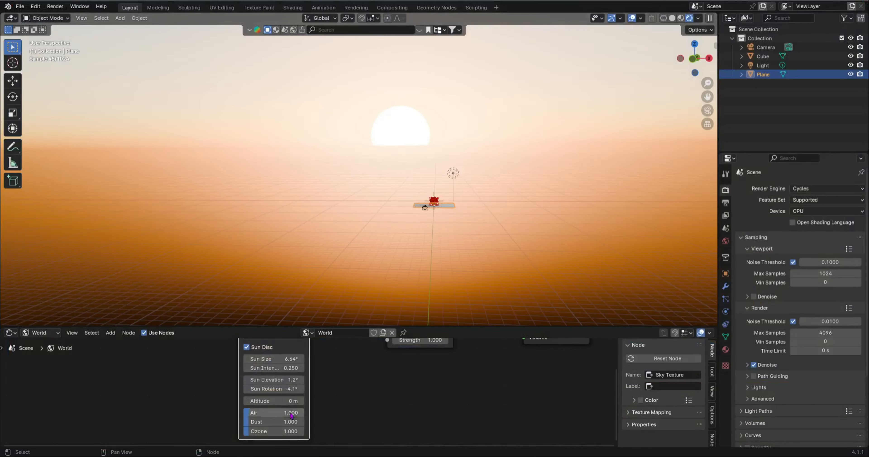
- Set the Sky Texture's Air to about 1.923, Dust to 0 and Ozone to about 1.538
{"action": "left_click_drag", "start_coordinate": [280, 414], "coordinate": [252, 433]}
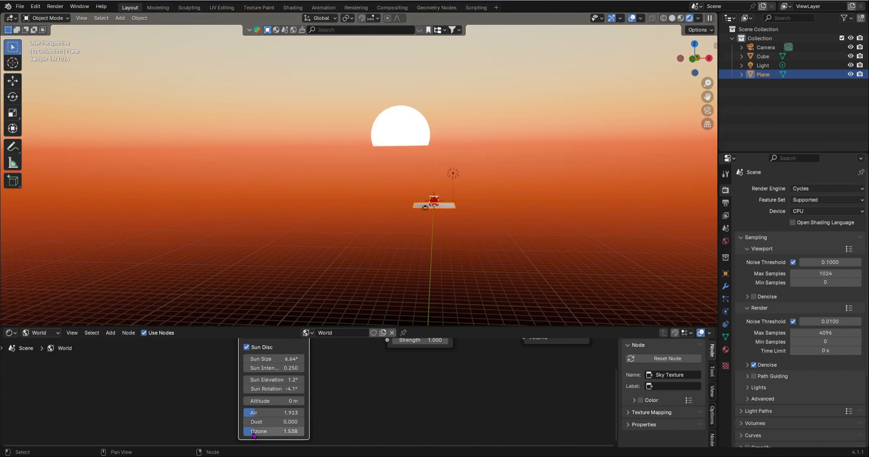
{"action": "scroll", "coordinate": [255, 435], "scroll_direction": "down", "scroll_amount": 5}
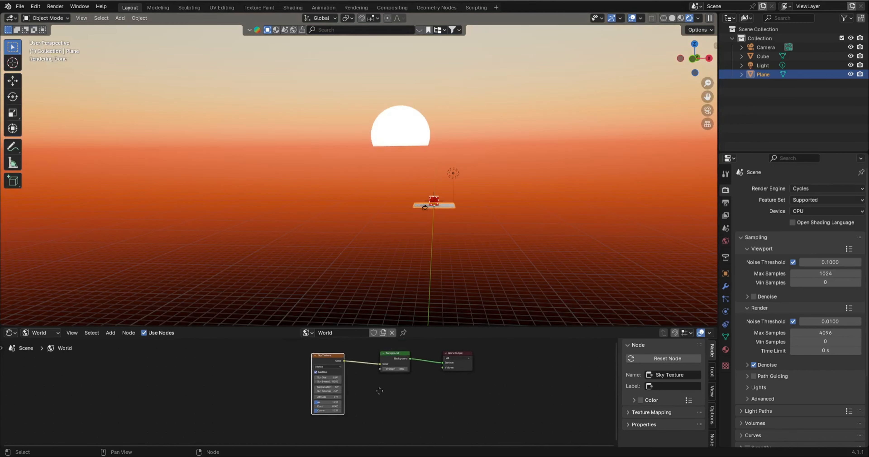
{"action": "middle_click_drag", "start_coordinate": [375, 393], "coordinate": [362, 394]}
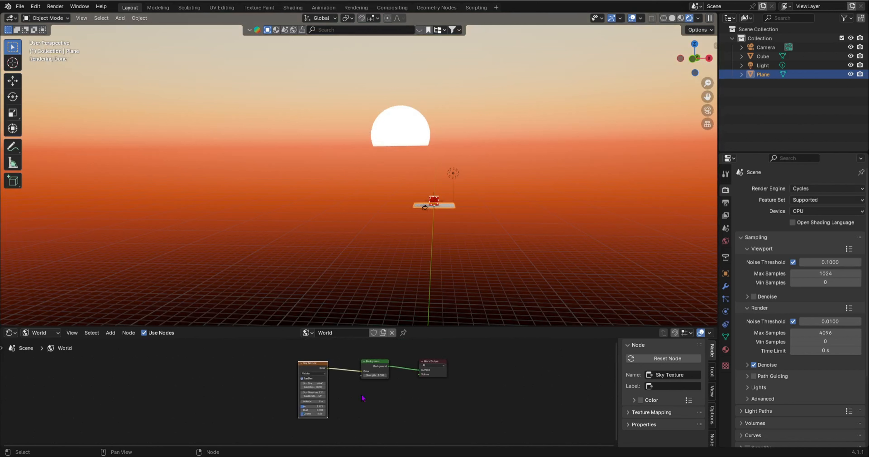